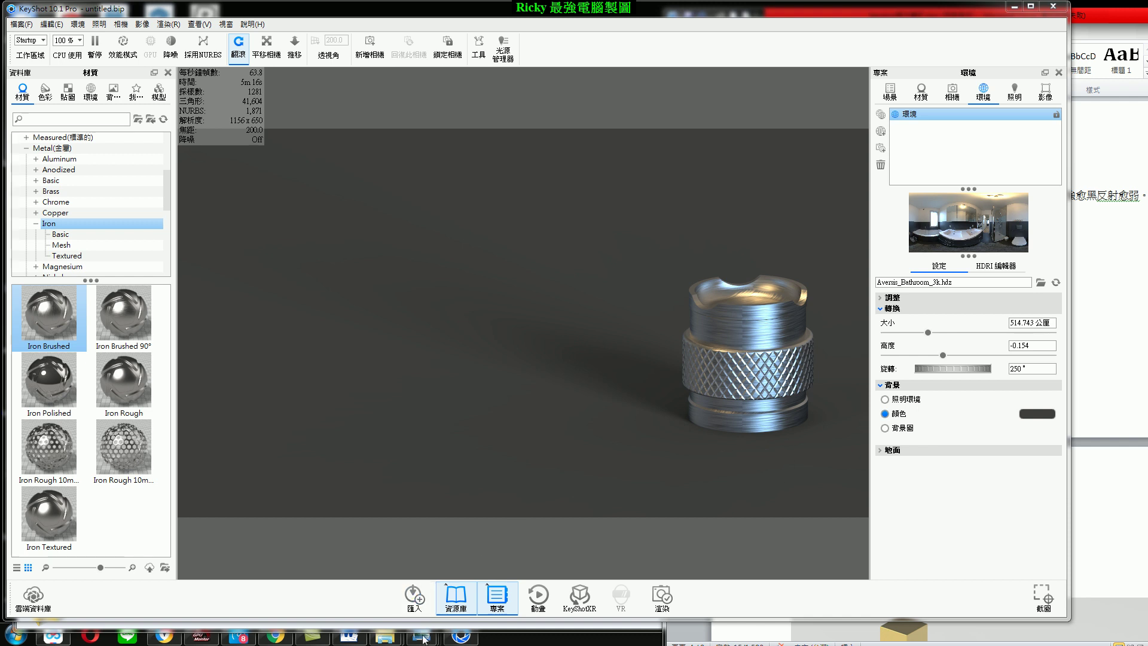
After viewing the reference render, enable Ground Reflections in the Environment's Ground section.
mouse_move(420, 634)
click(293, 568)
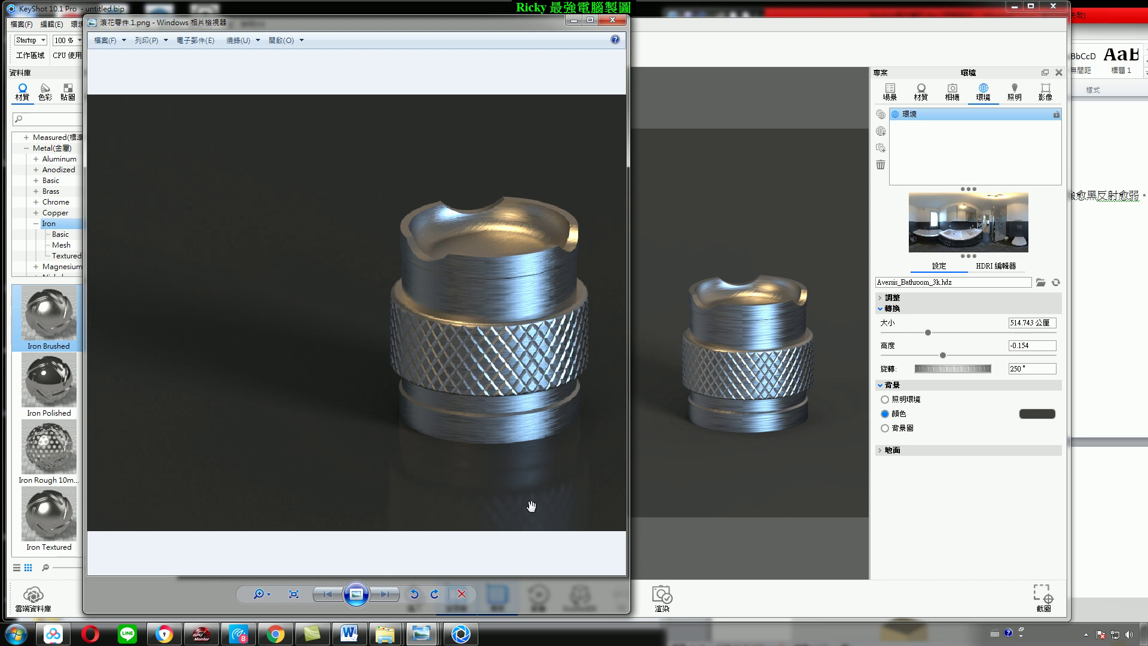
click(770, 461)
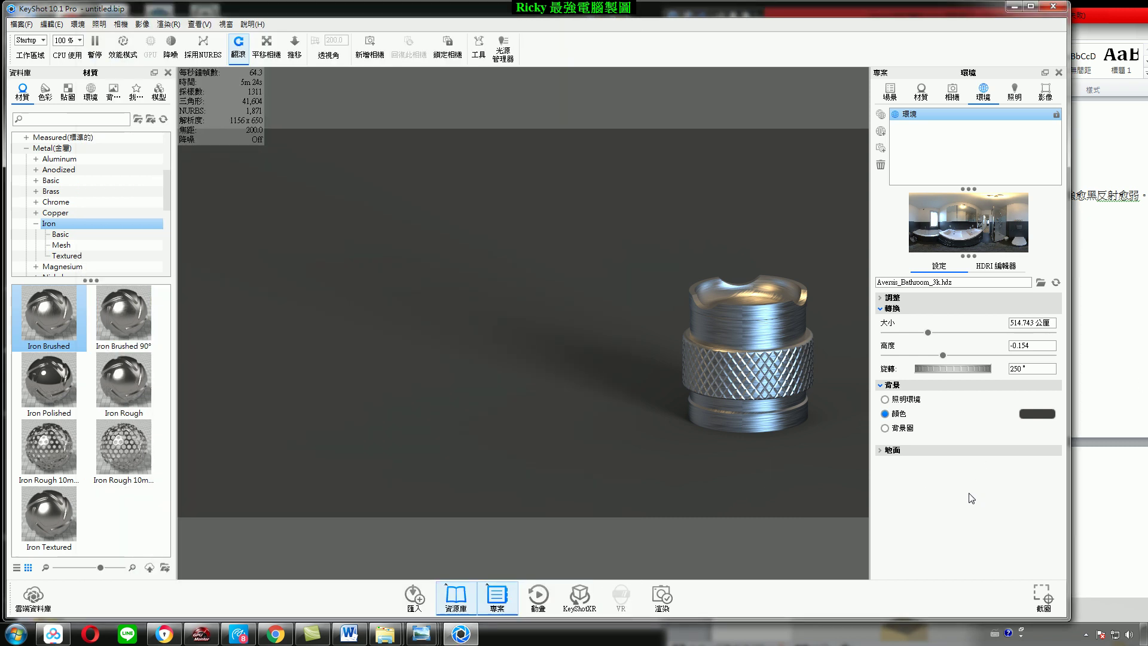
click(886, 308)
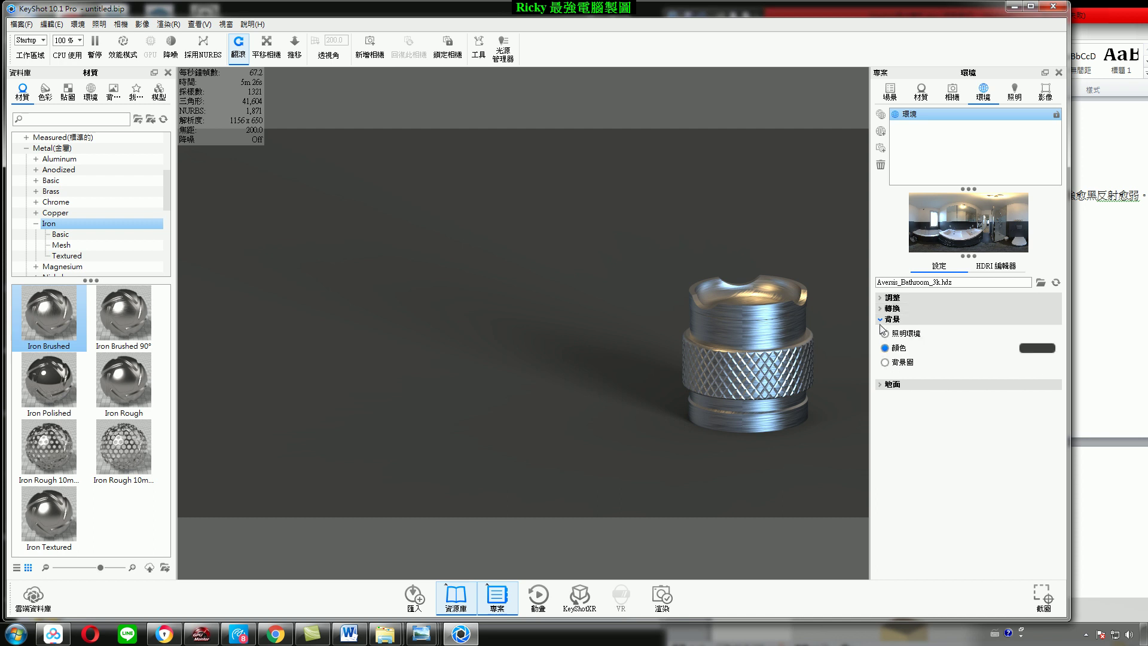
click(885, 330)
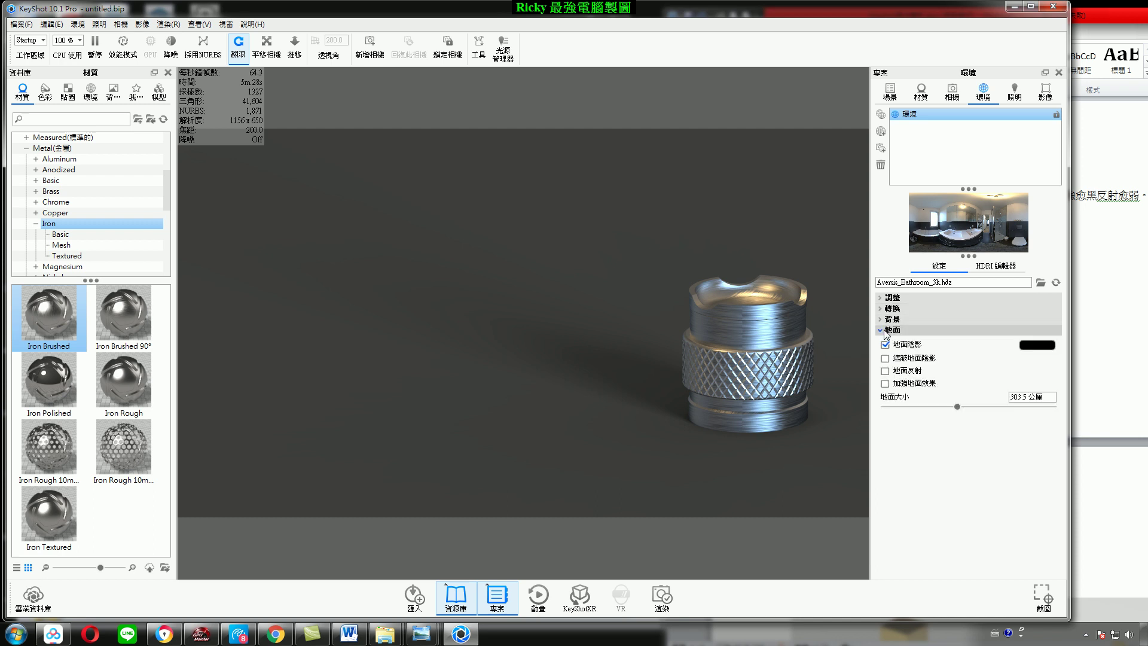
click(885, 371)
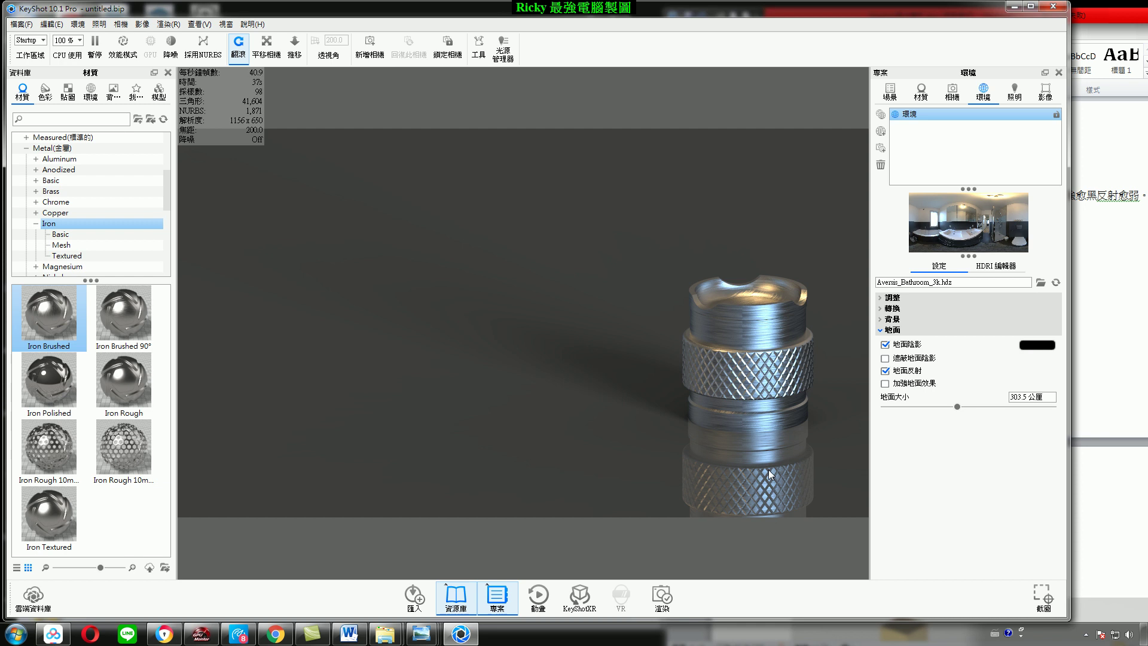
Highlight the Word note about adding a ground plane when reflection is too strong.
click(1073, 390)
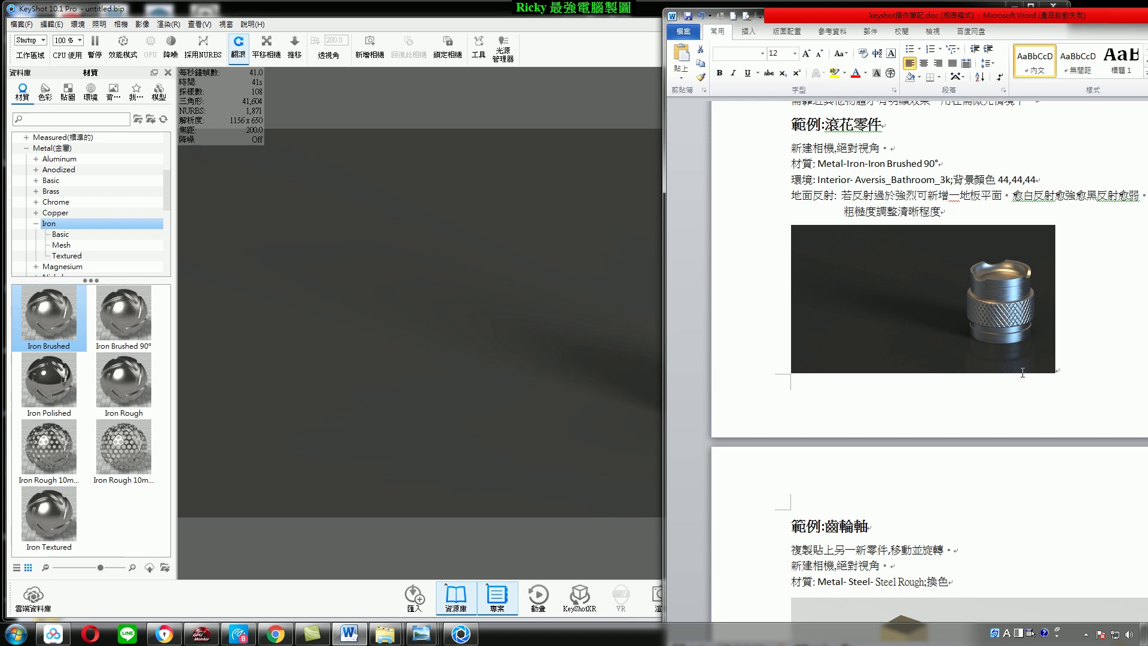
drag(842, 196, 1003, 196)
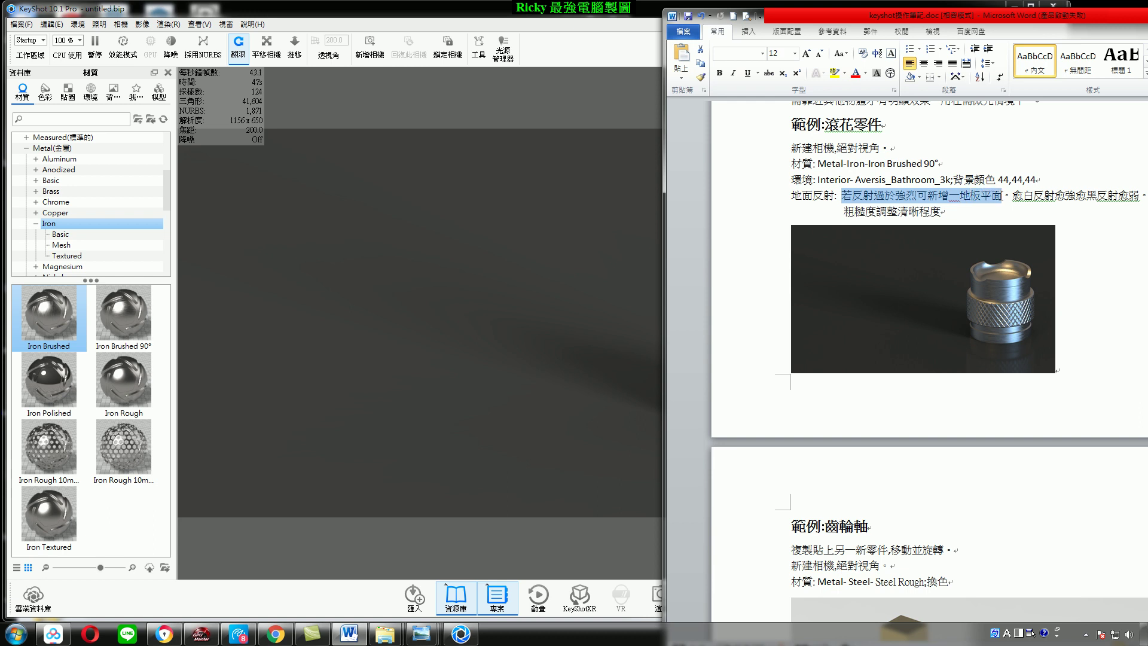
Add a ground plane beneath the knurled part, resume rendering, and view it in the Scene tree.
click(528, 289)
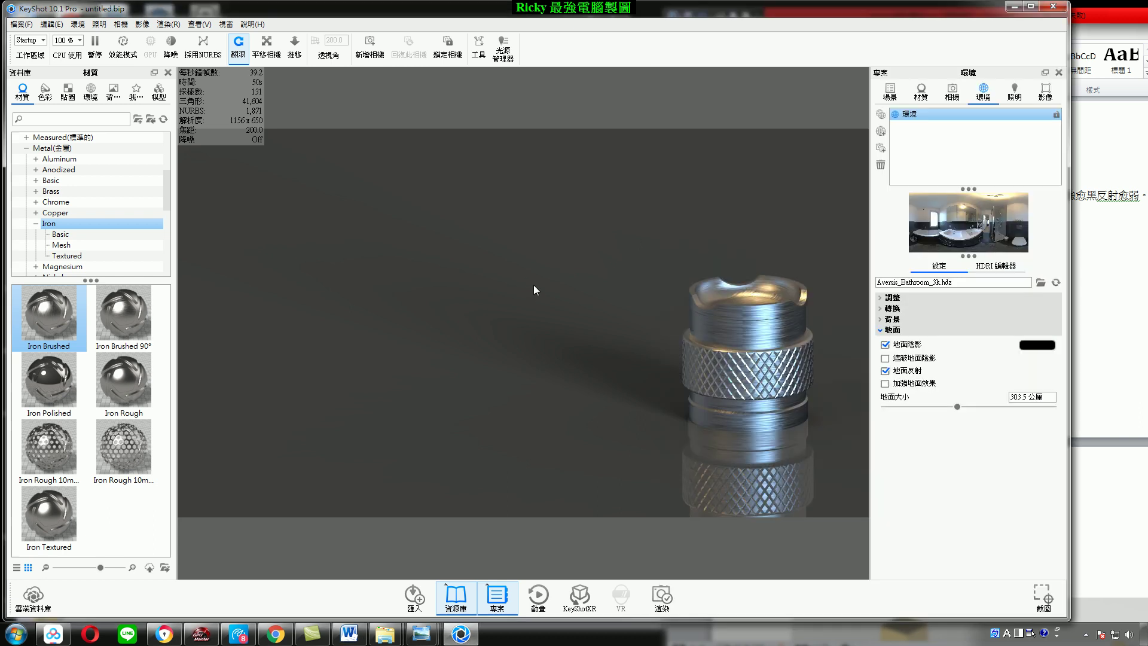
click(51, 24)
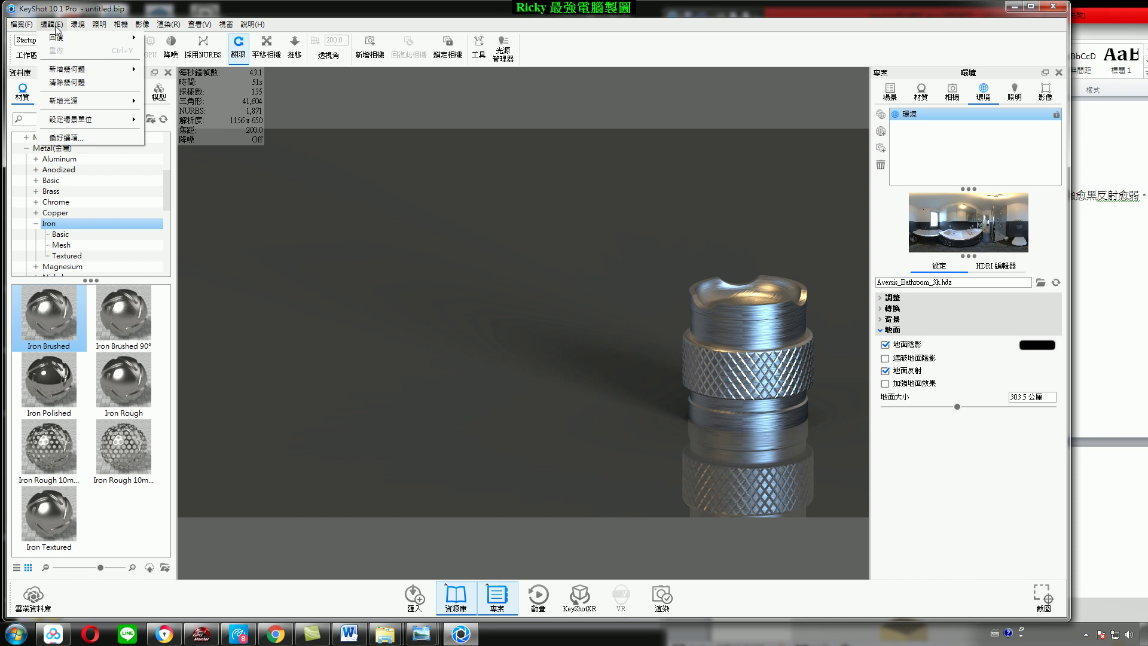
mouse_move(79, 69)
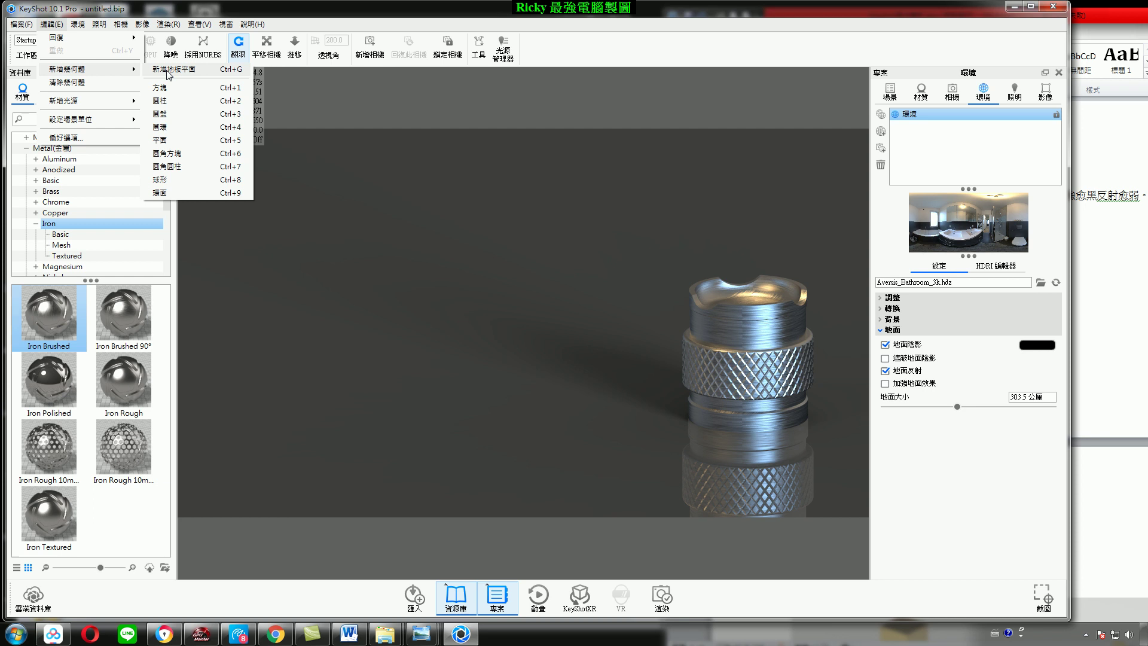
click(168, 69)
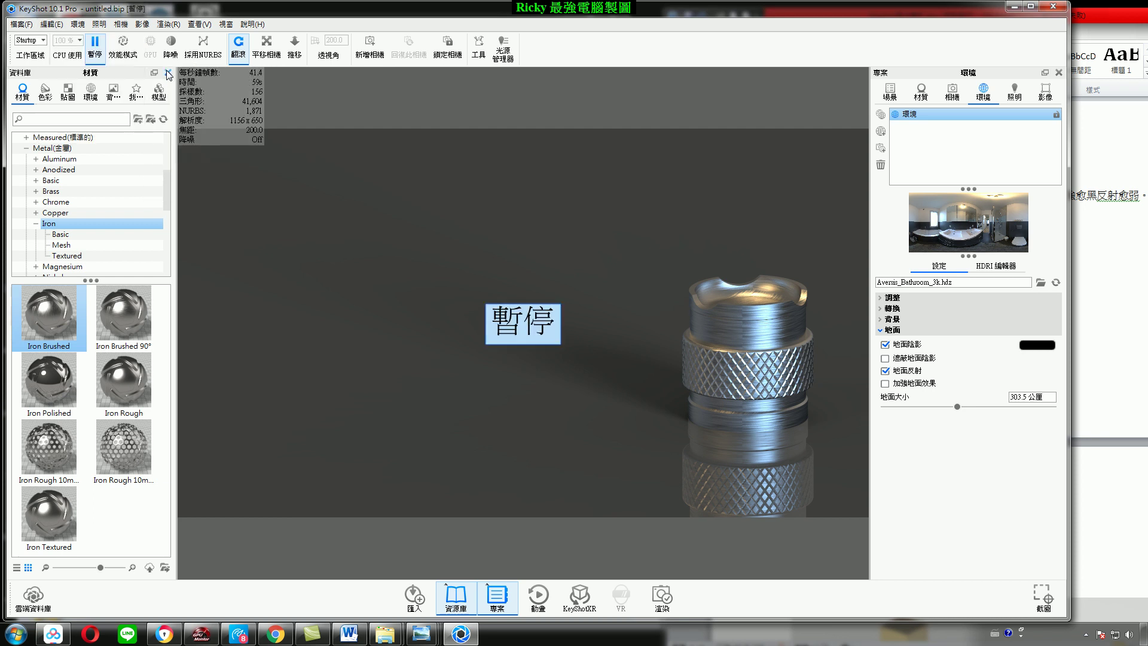
key(shift+p)
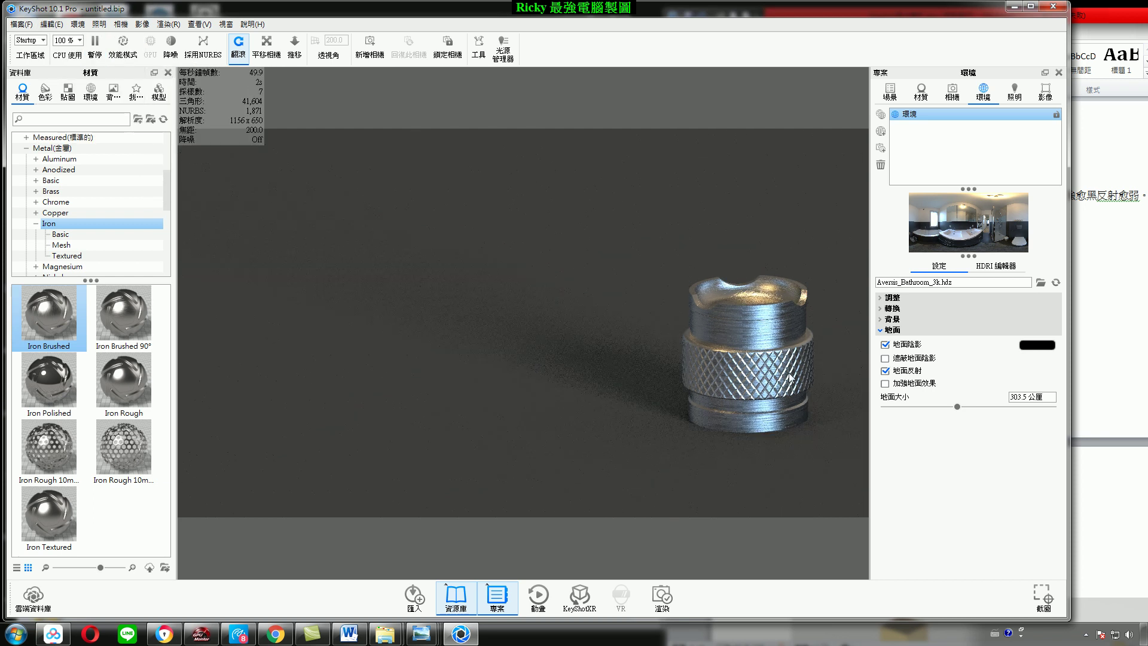
click(890, 91)
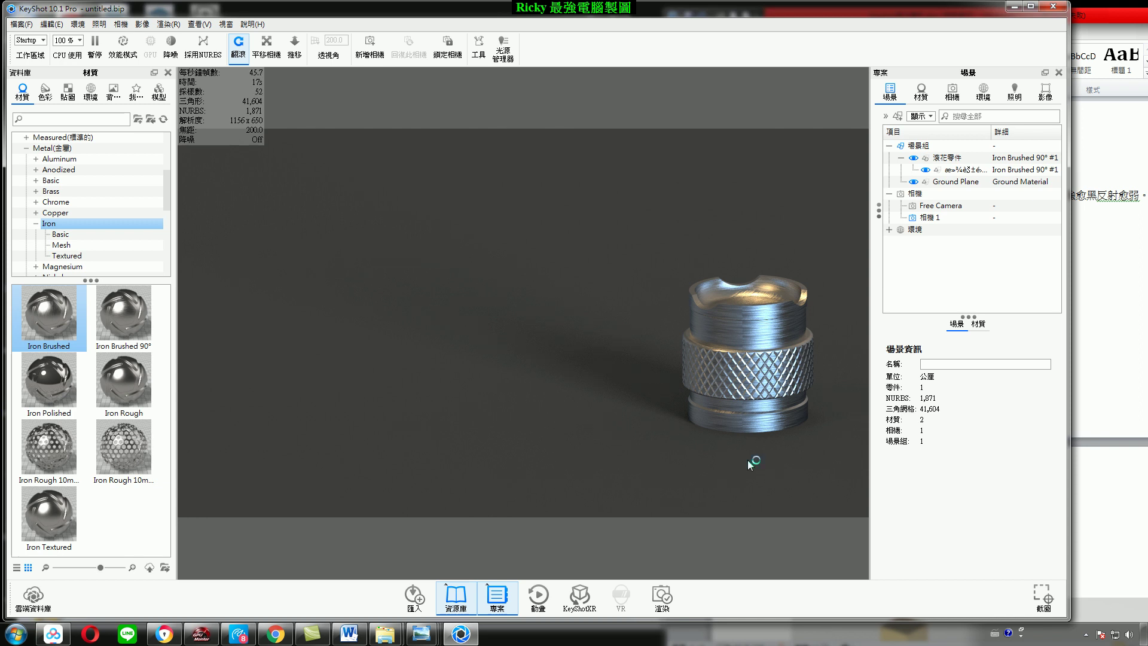
Open the Ground Material editor, showing black reflection colour, roughness 0 and refractive index 1.5.
click(922, 92)
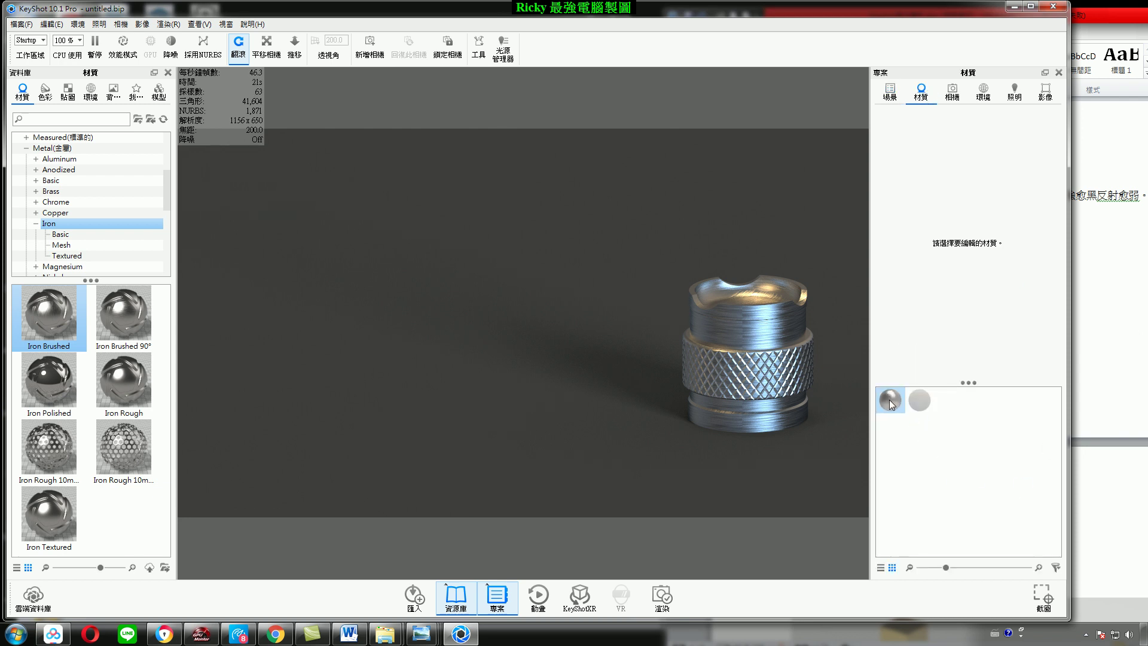
double_click(920, 402)
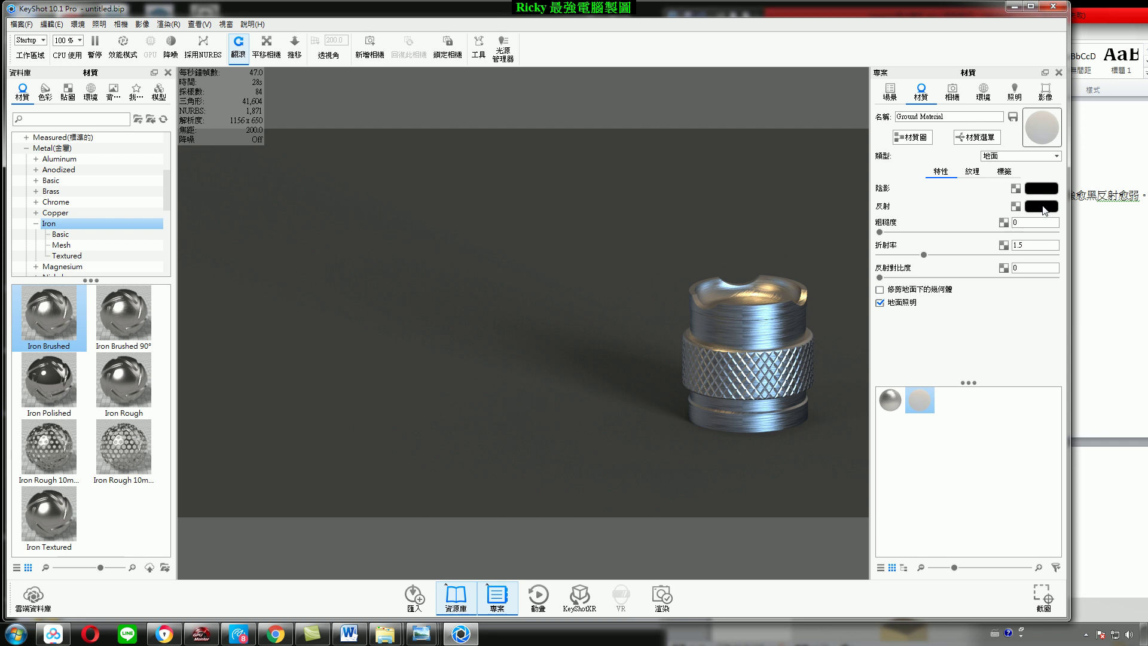
click(1106, 216)
drag(1013, 196, 1143, 200)
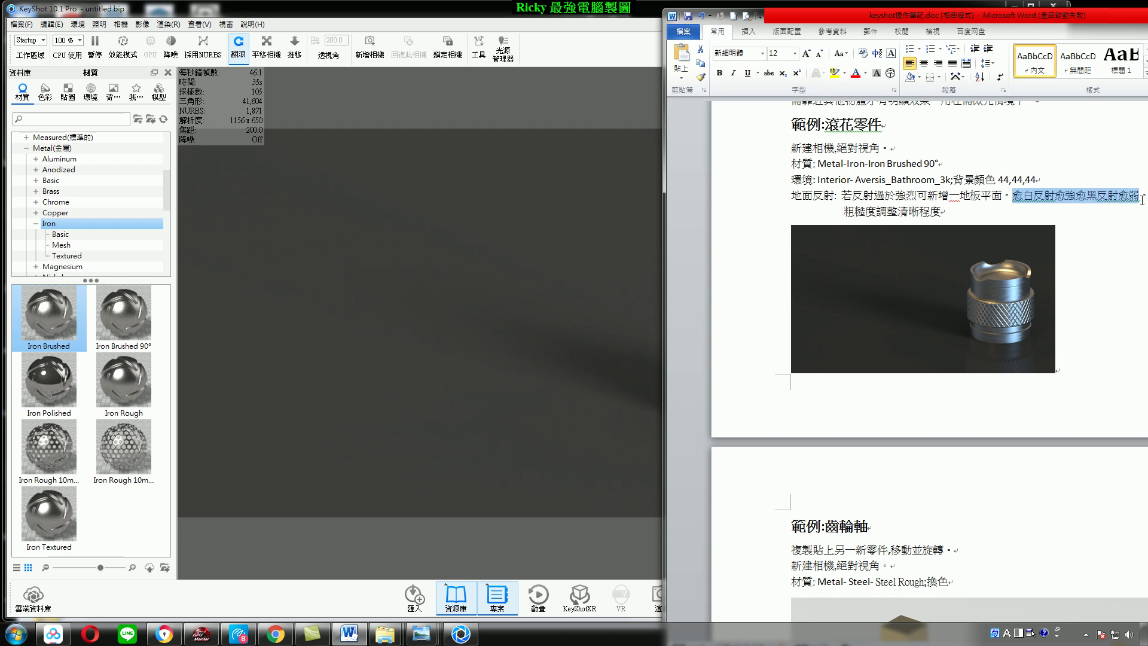
click(622, 60)
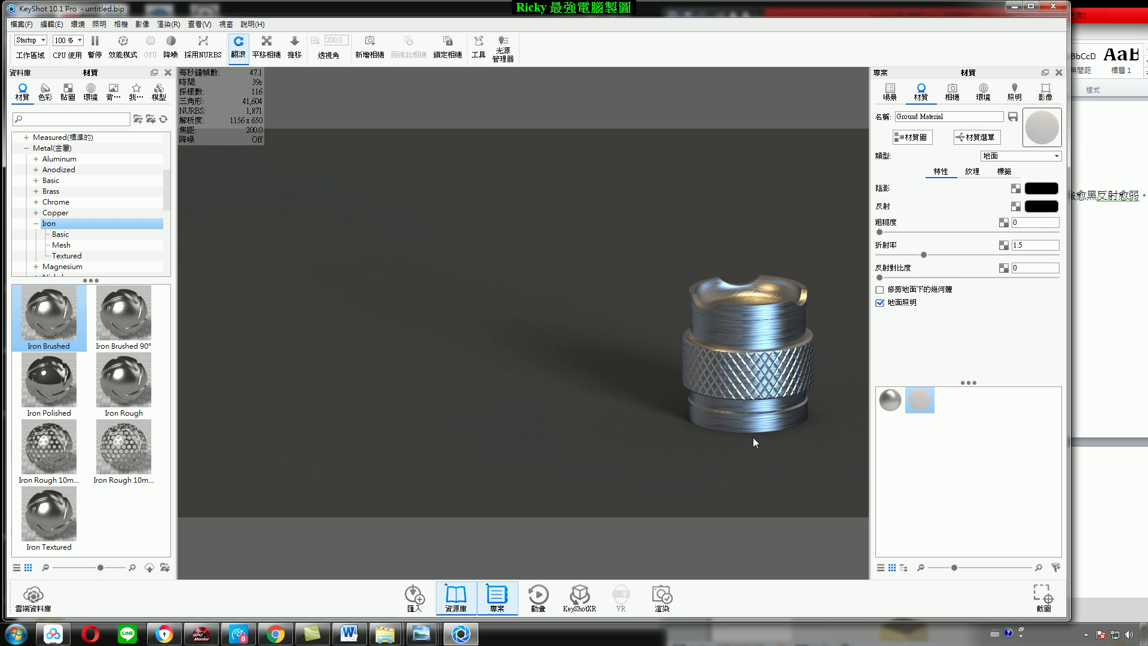
Set the Ground Material reflection colour to gray #636363 (RGB 99/99/99).
click(1043, 210)
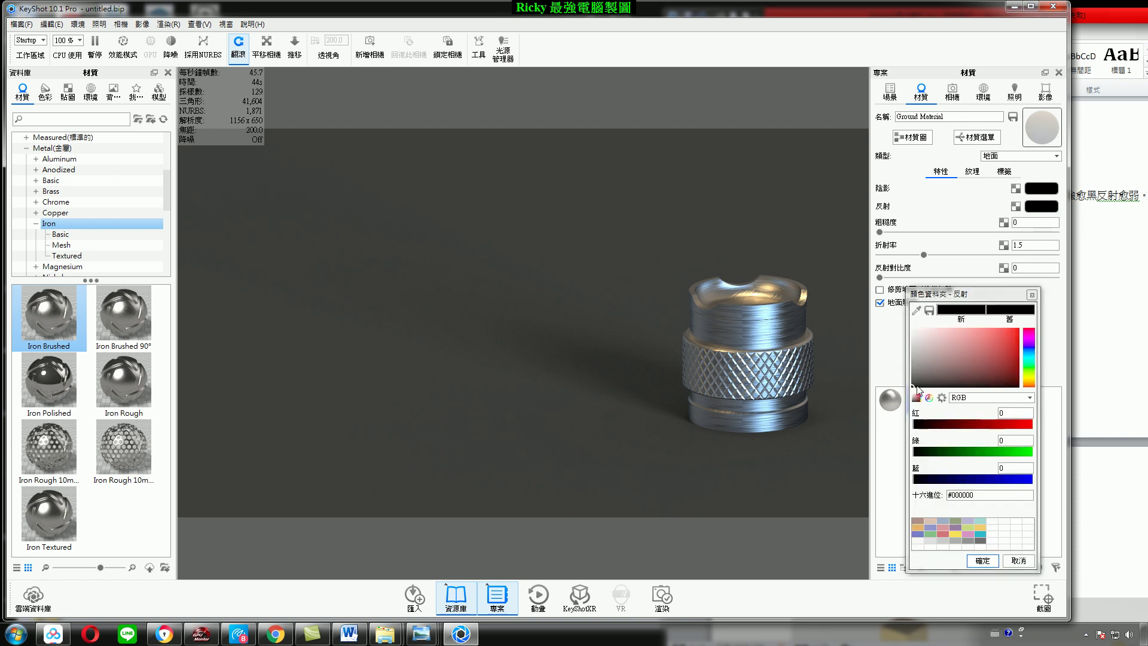
click(914, 384)
drag(913, 384, 910, 347)
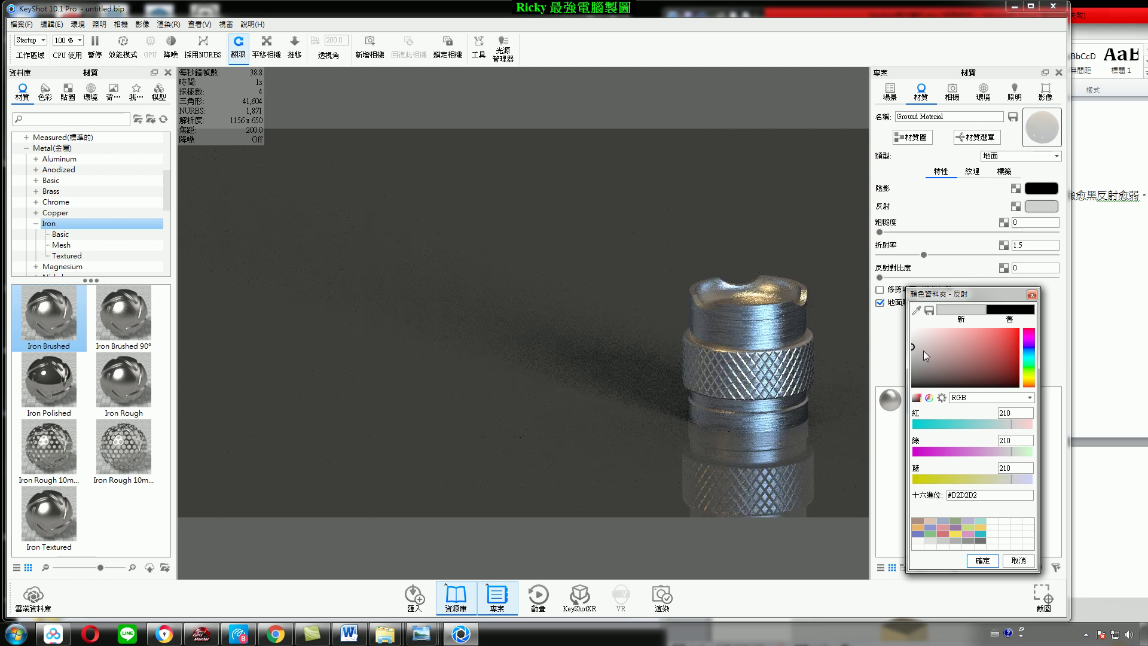
drag(913, 346, 914, 379)
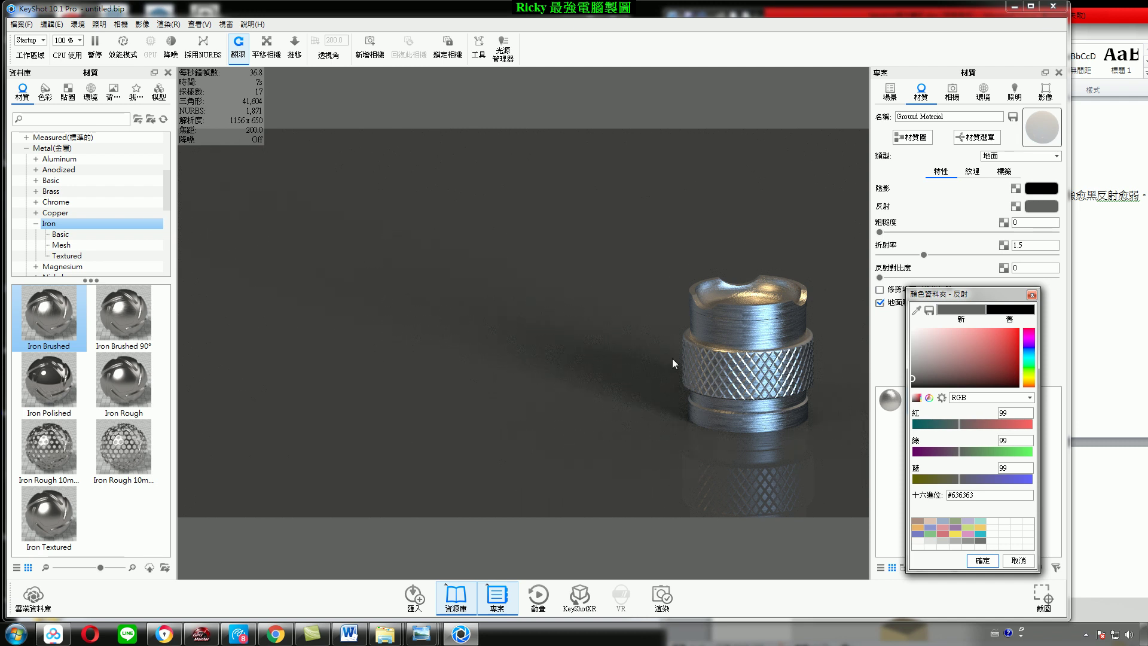
click(983, 561)
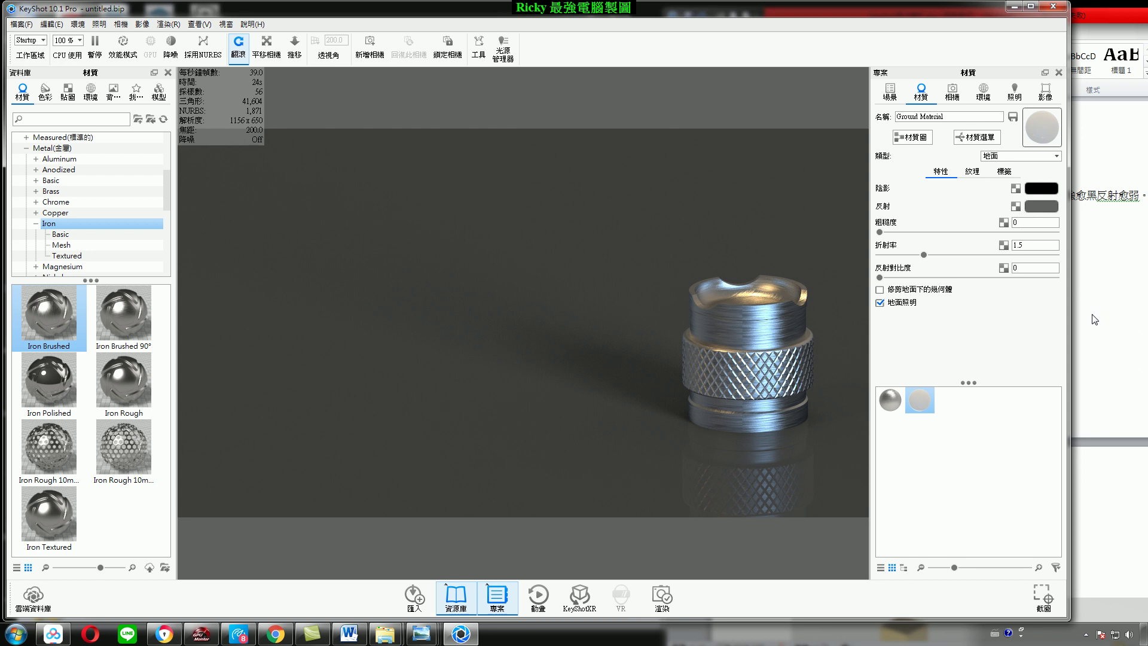
Mark the roughness-adjustment note in Word and return to the KeyShot render.
click(1134, 349)
drag(844, 212, 948, 212)
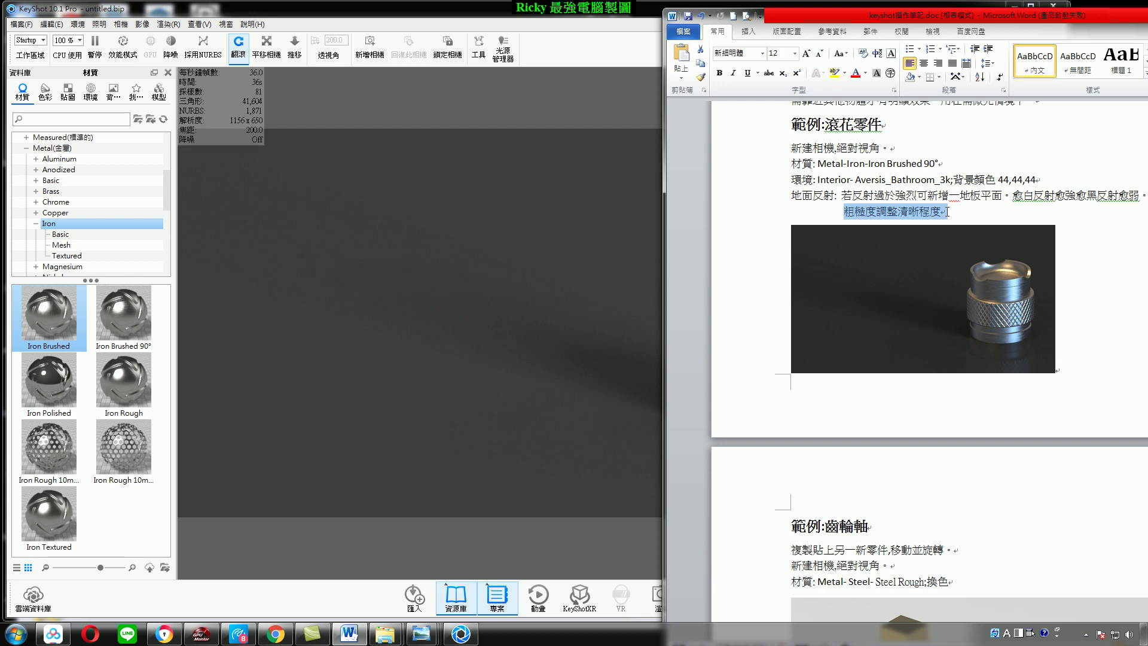
double_click(580, 357)
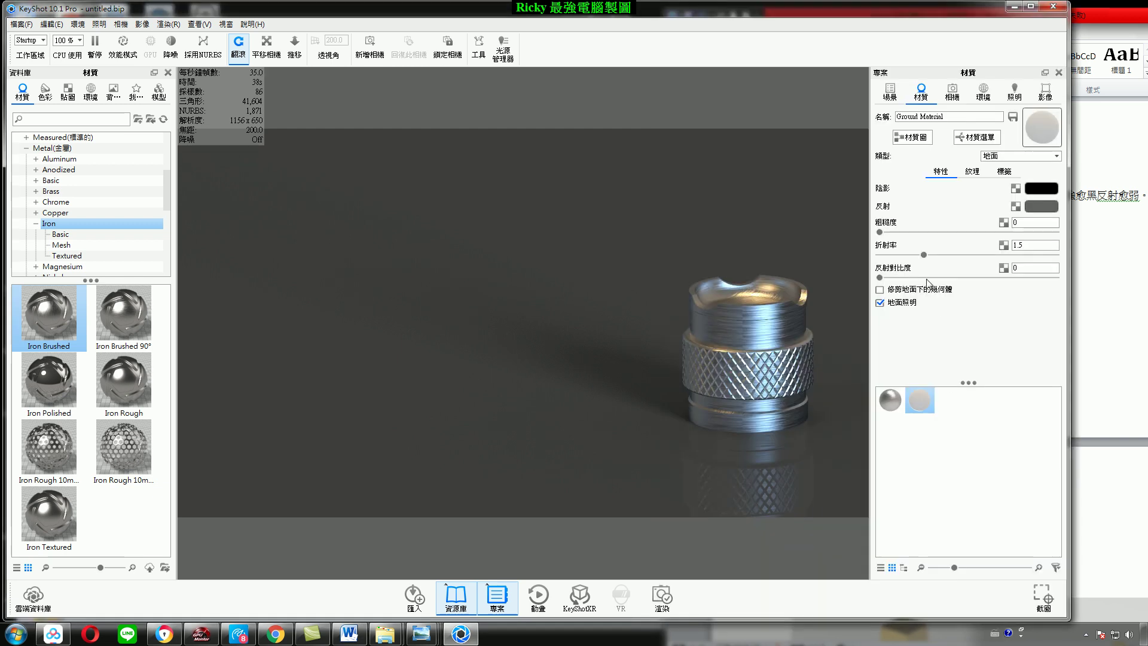
Try Ground Material roughness 0.02 and 0.01, then settle on about 0.006.
click(1028, 222)
text(.1)
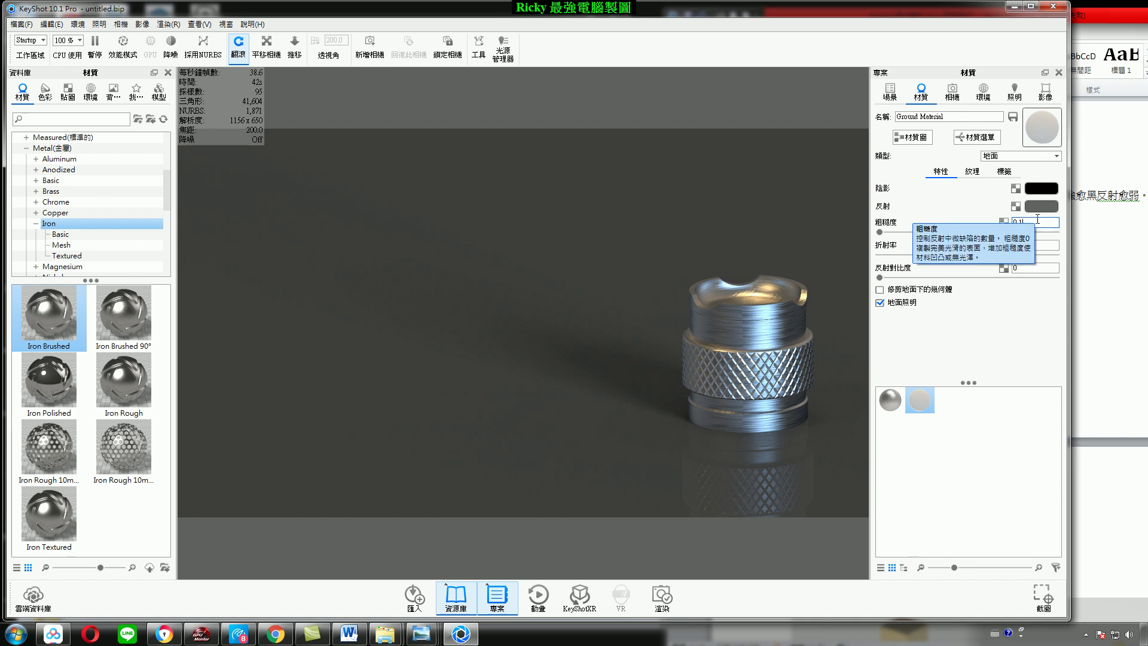
key(Return)
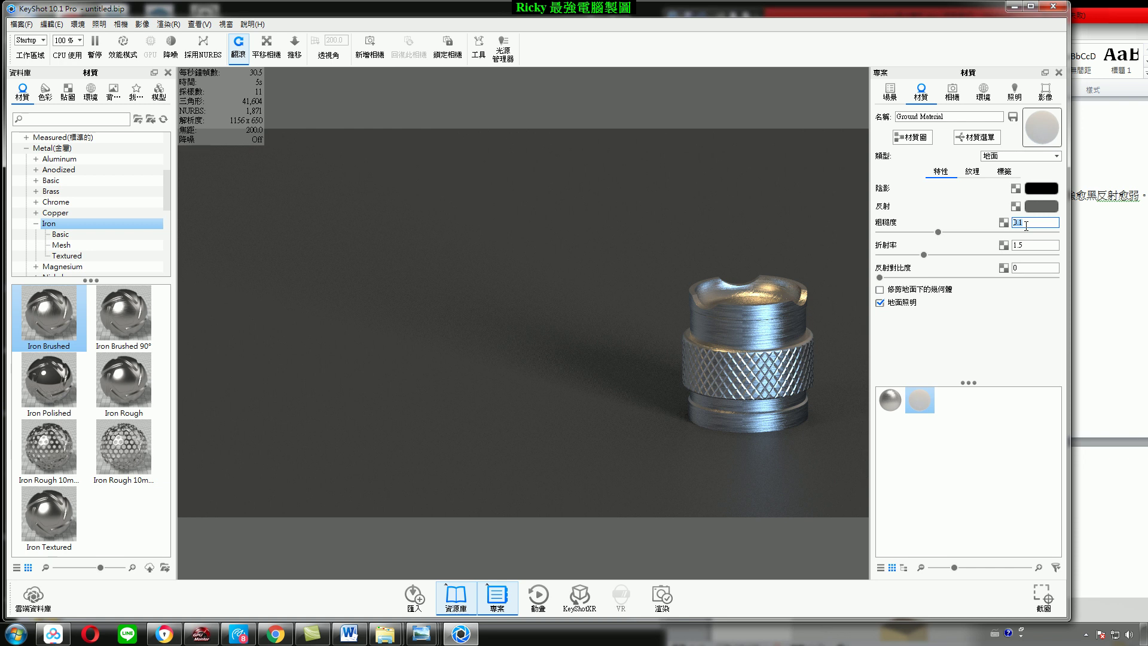
text(0.05)
key(Return)
text(0)
key(Return)
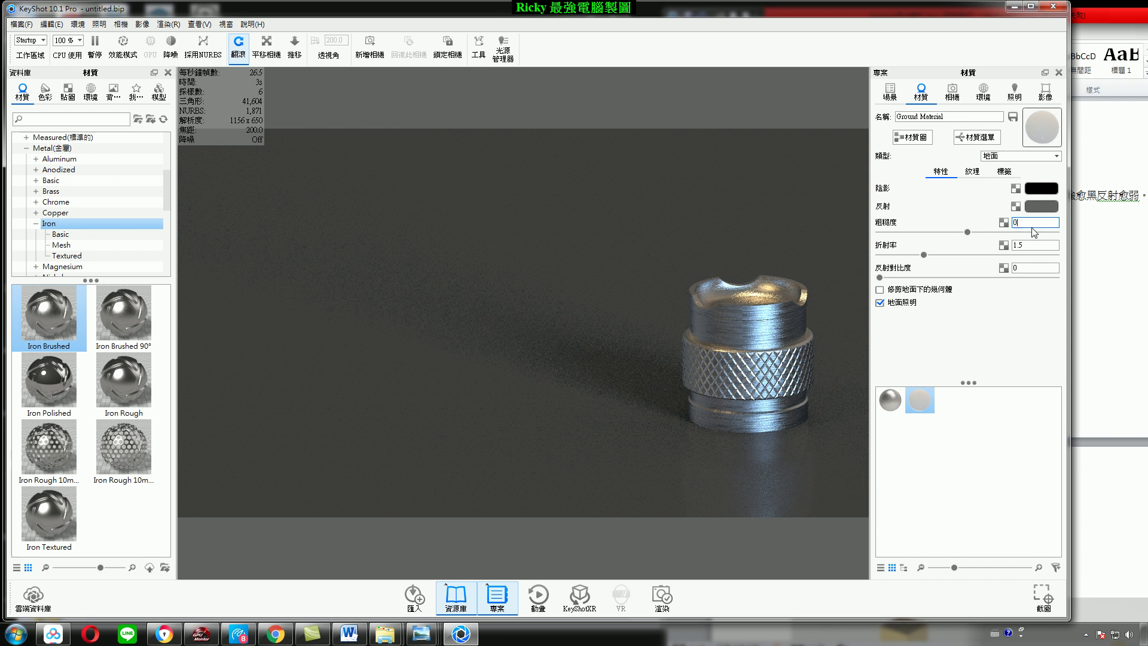
key(Return)
text(.05)
key(Return)
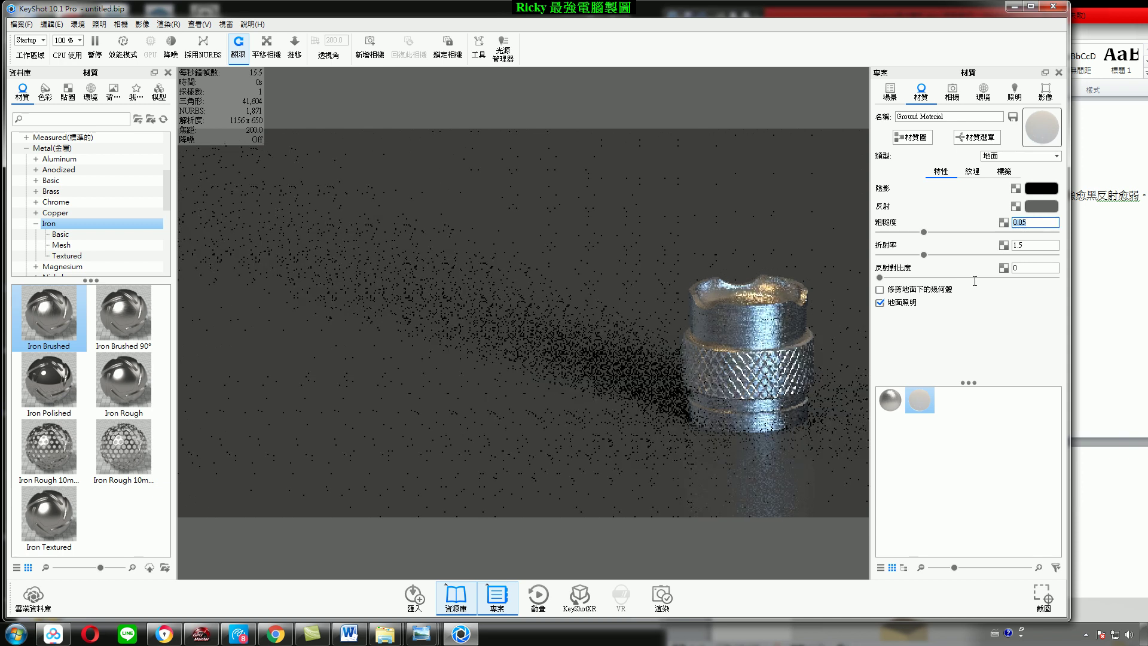
mouse_move(924, 232)
mouse_down()
mouse_move(879, 233)
mouse_move(1002, 232)
mouse_up()
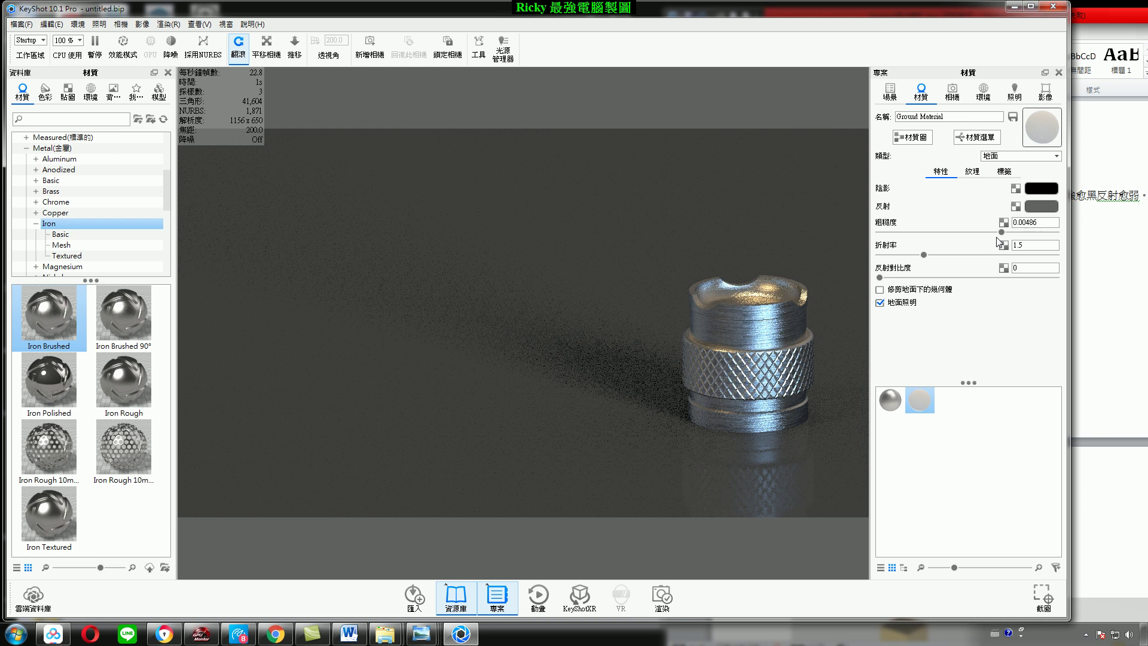
drag(1002, 233, 1029, 232)
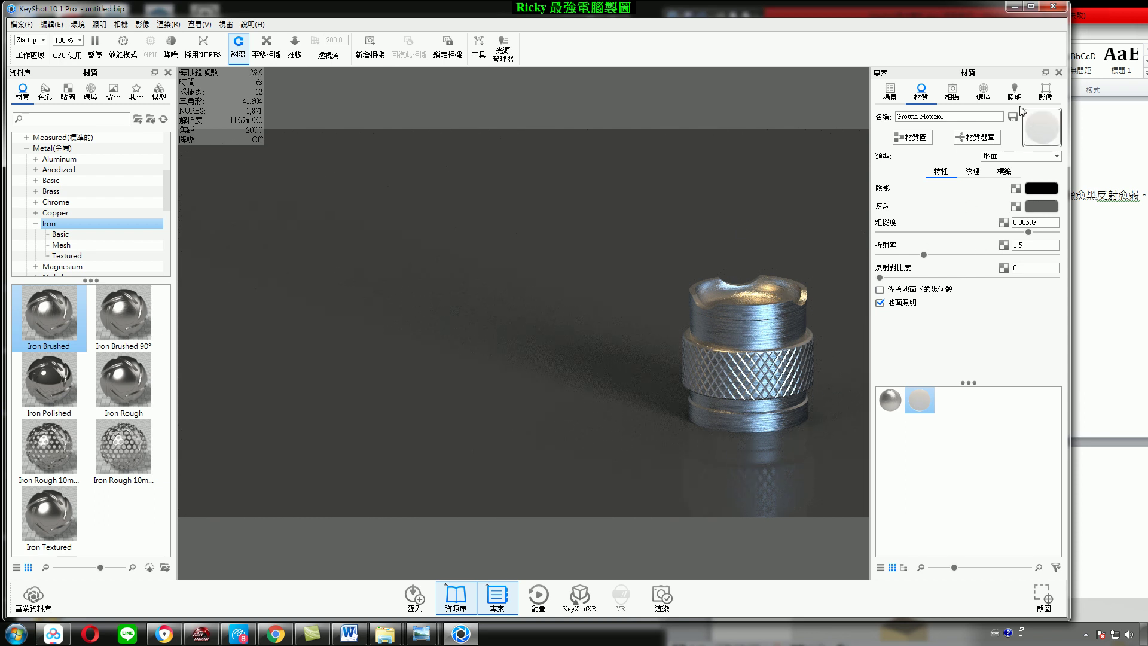
Reduce the camera Distance to about 815 and pan the part into frame.
click(954, 92)
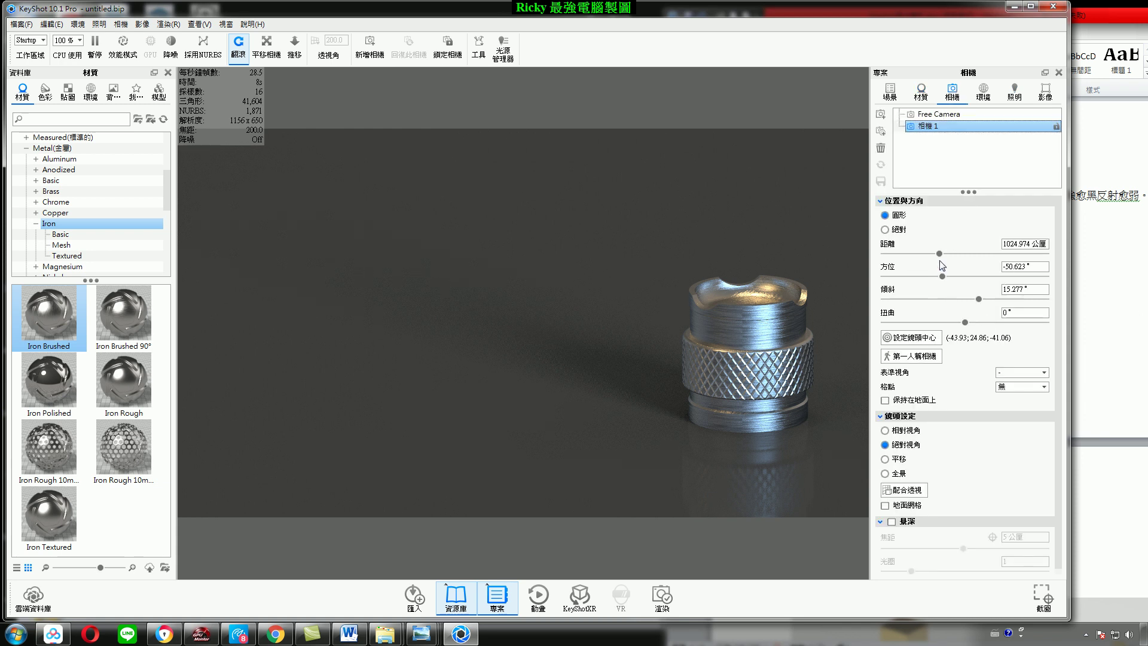
drag(939, 253, 929, 254)
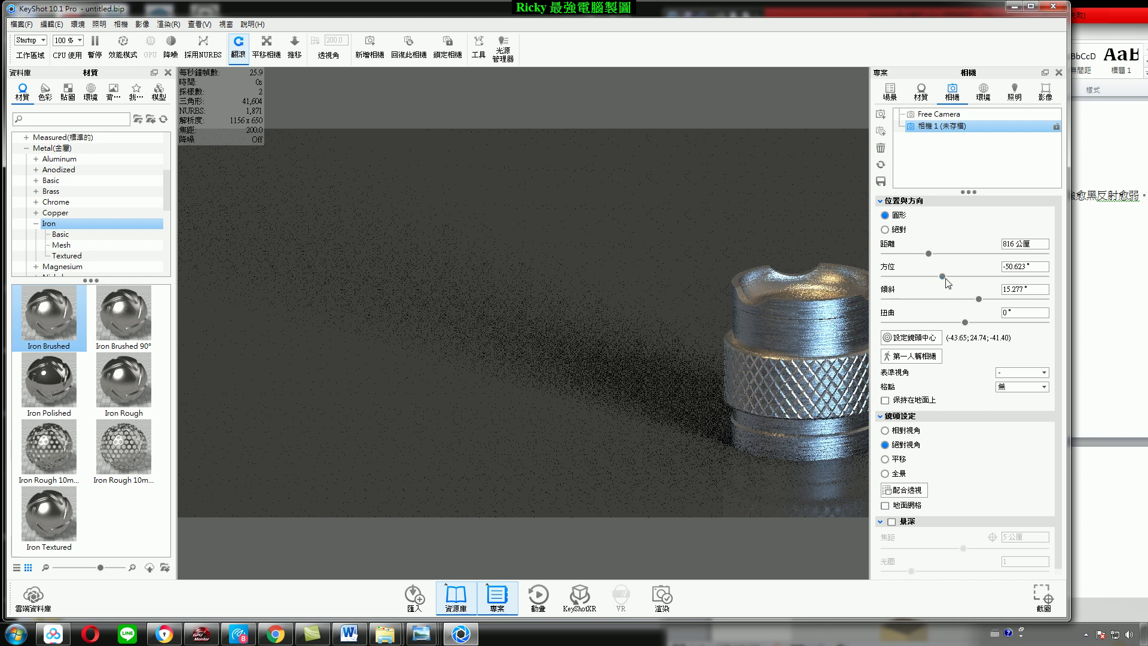
middle_drag(767, 421, 662, 409)
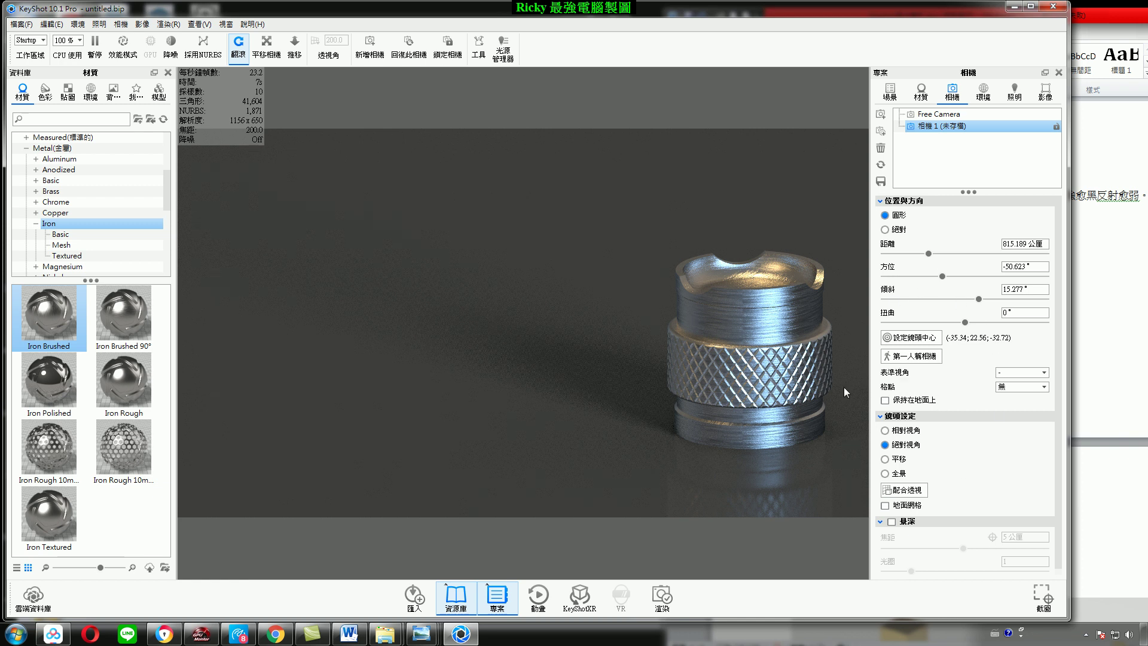
Mark the ground reflection heading in the Word notes, then return to KeyShot.
click(1114, 287)
drag(794, 196, 837, 196)
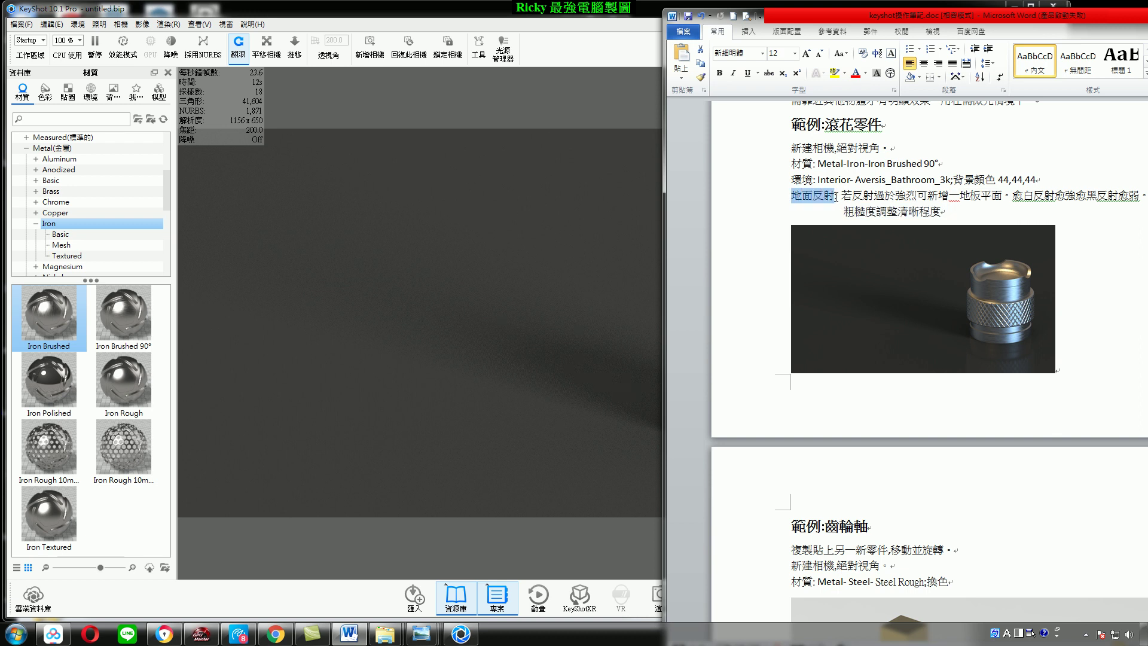
click(577, 118)
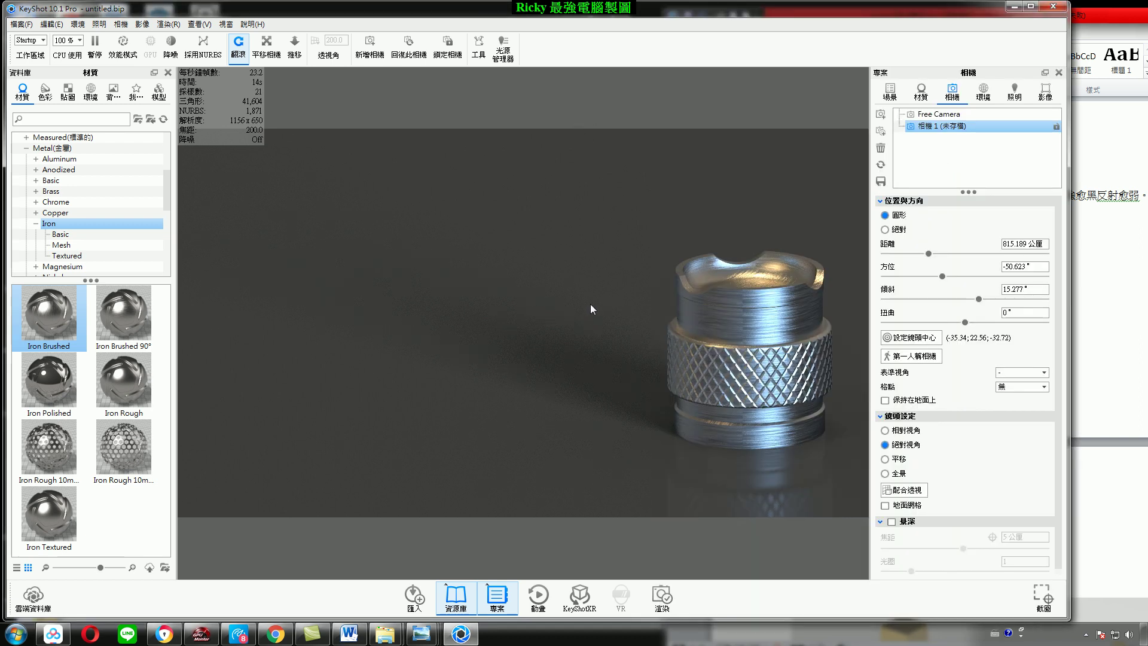